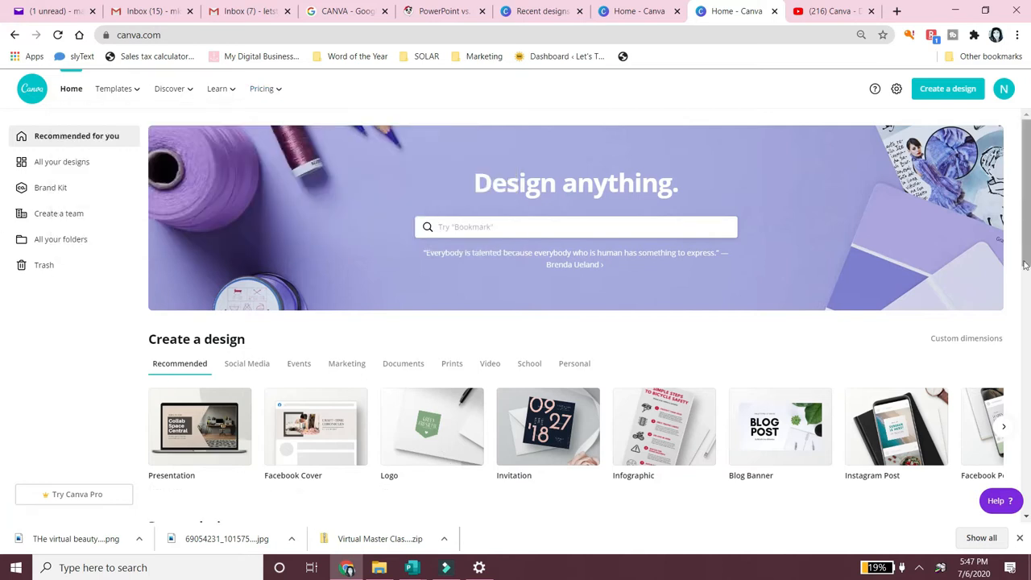
Open the "THe virtual beauty room" design from the recent designs and search its elements for "makeup brush"
scroll(4, 326, "down", 4)
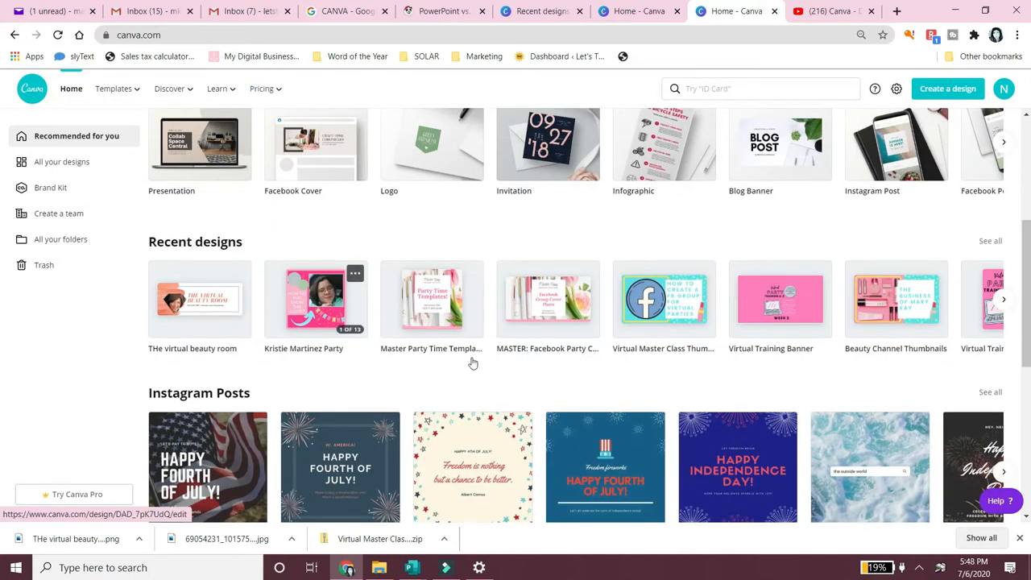
left_click(216, 300)
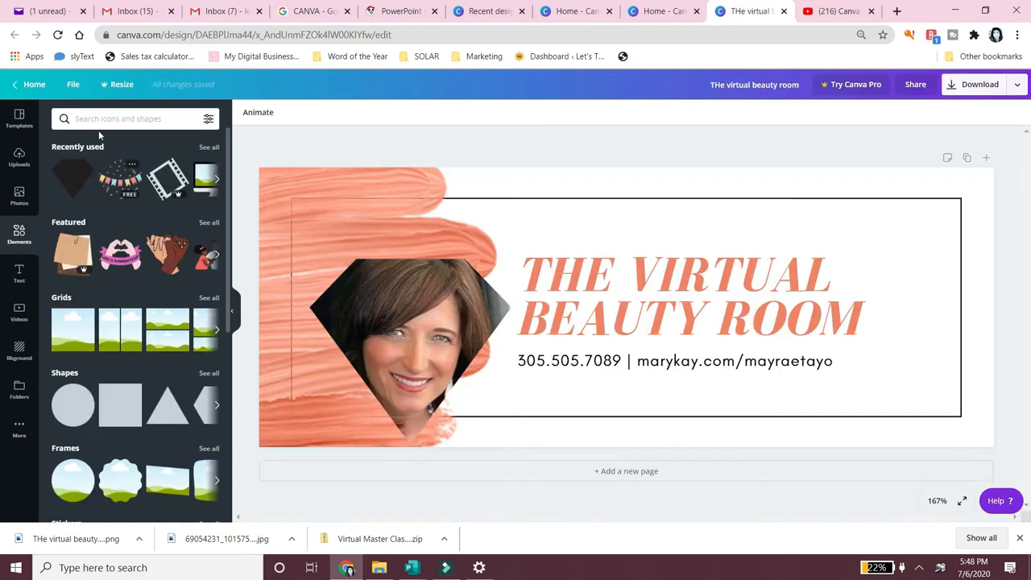
left_click(90, 118)
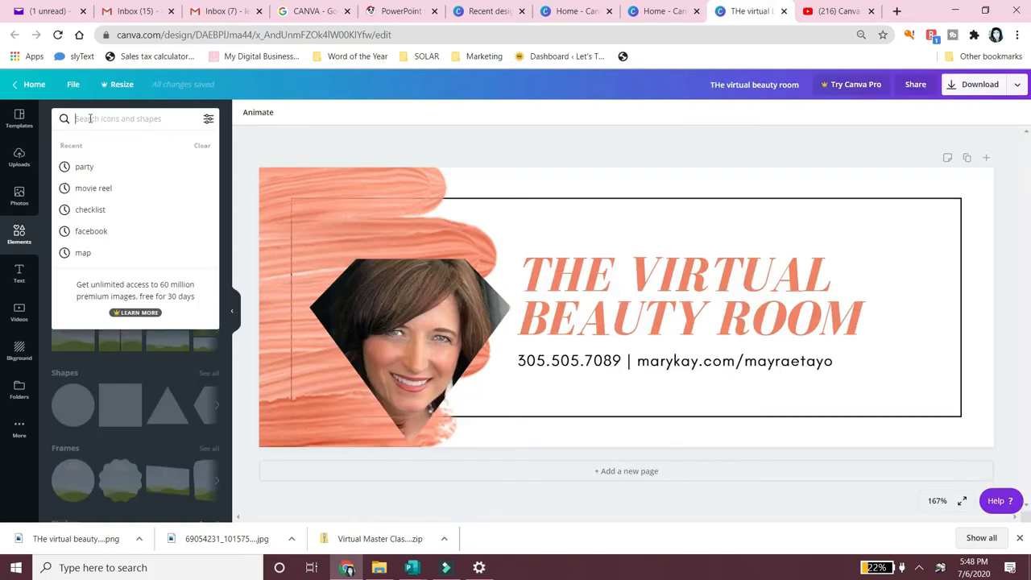
type("makeup")
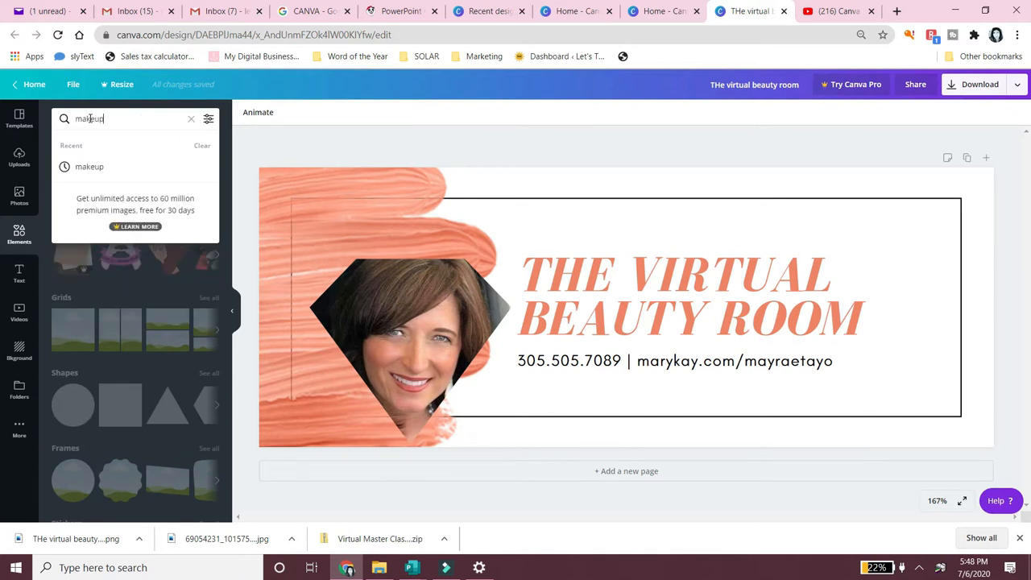
type(" brush")
key("Return")
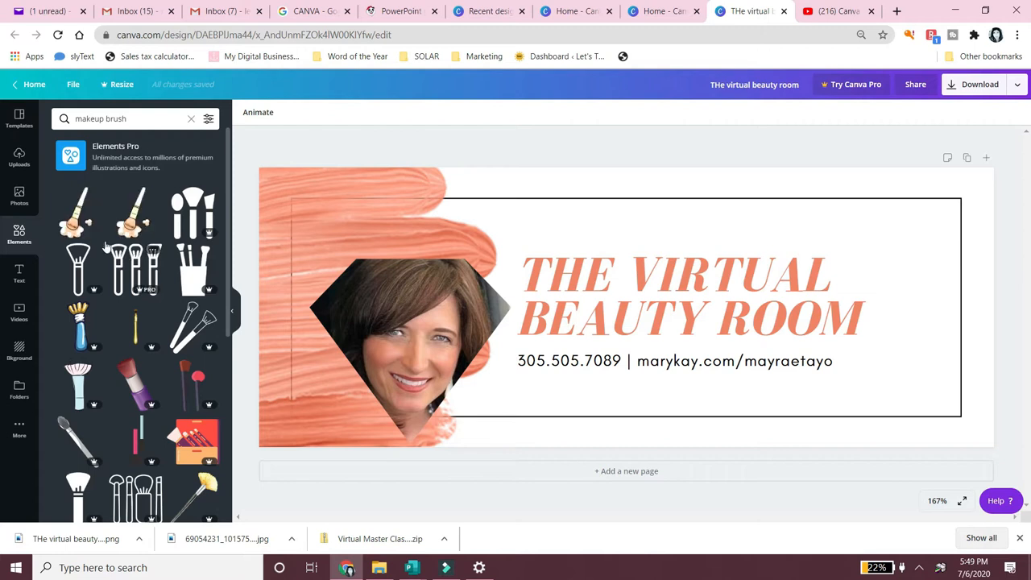
Add the free makeup brush illustration with powder puffs beside the banner title, and delete it
mouse_move(79, 218)
left_mouse_down()
mouse_move(346, 335)
mouse_move(278, 283)
mouse_move(843, 362)
mouse_move(884, 356)
mouse_move(934, 265)
mouse_move(925, 221)
mouse_move(857, 202)
mouse_move(810, 226)
mouse_move(825, 240)
left_mouse_up()
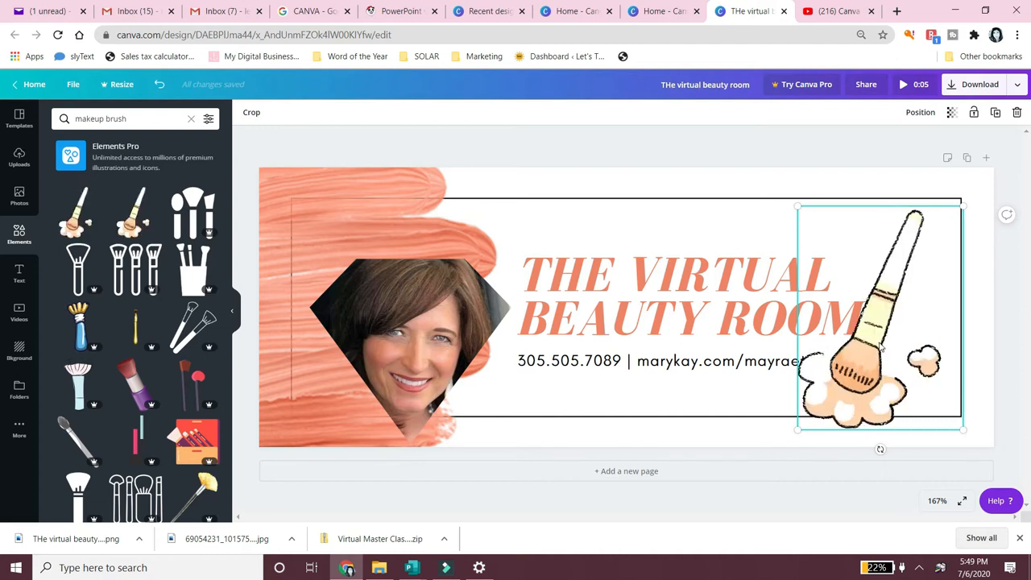
key("Delete")
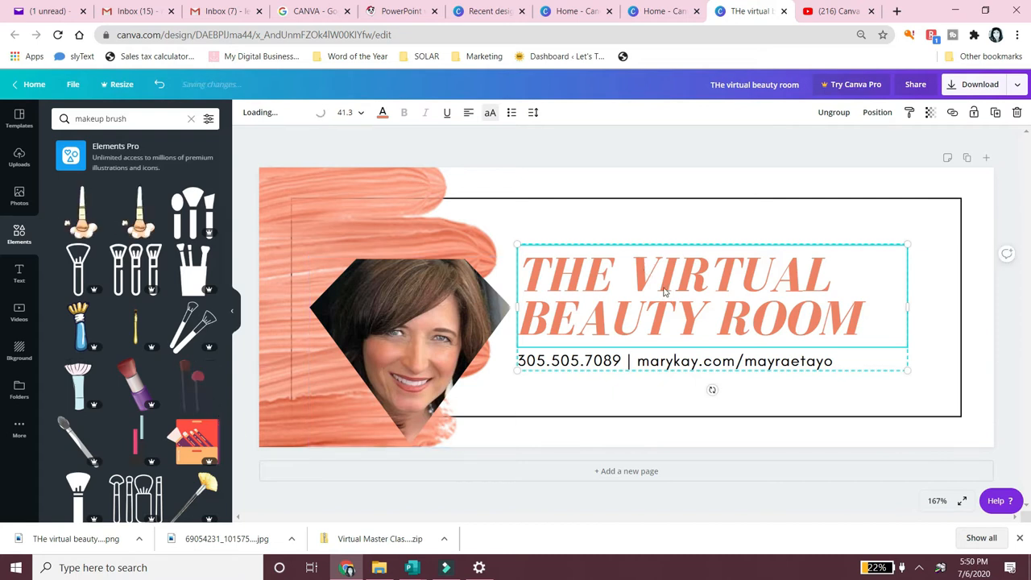
Add the premium brush-and-red-sponge pair to the right of the banner title and delete the extra copy over the text
left_click(192, 387)
mouse_move(671, 312)
left_mouse_down()
mouse_move(680, 322)
mouse_move(659, 324)
left_mouse_up()
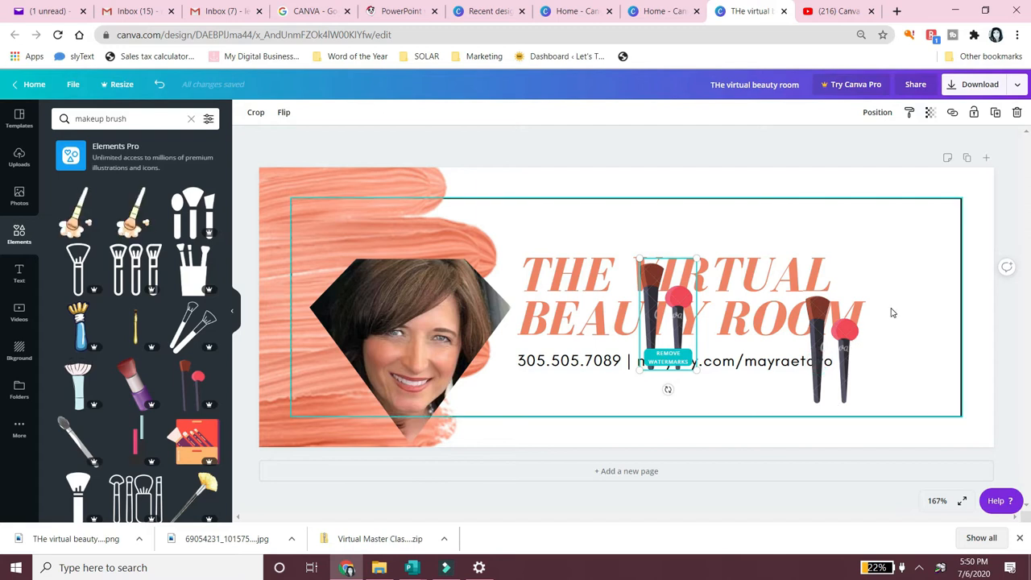
left_click_drag(842, 336, 916, 283)
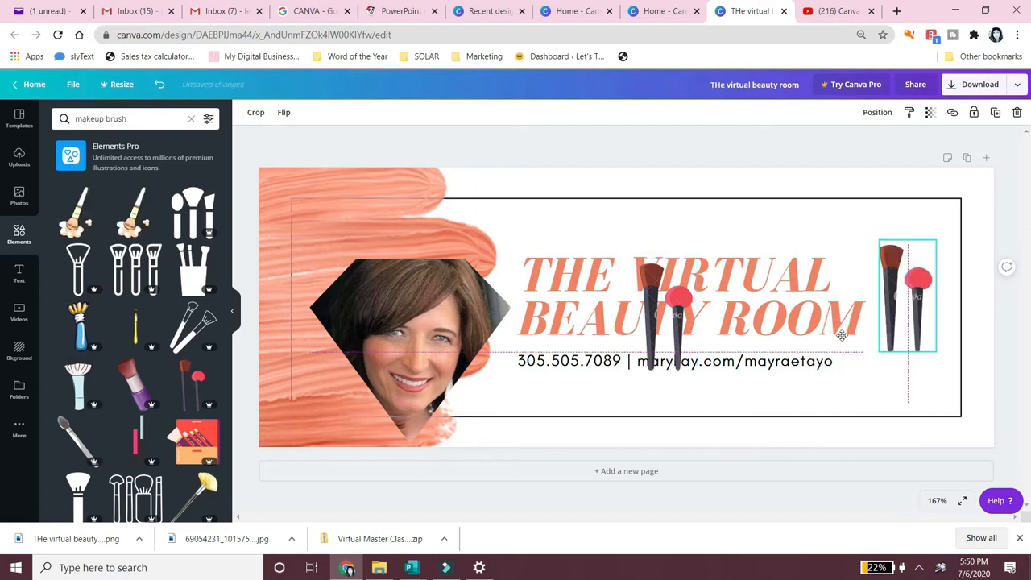
left_click(667, 309)
key("Delete")
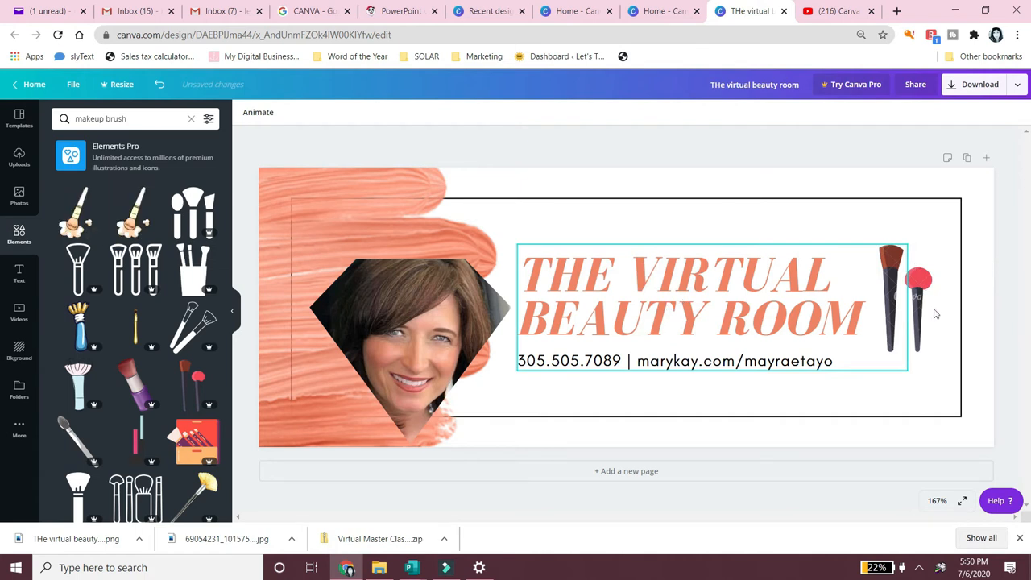
Enlarge the brush pair to about twice the title's height, tilt it slightly clockwise and shift it closer to the title
left_click(910, 319)
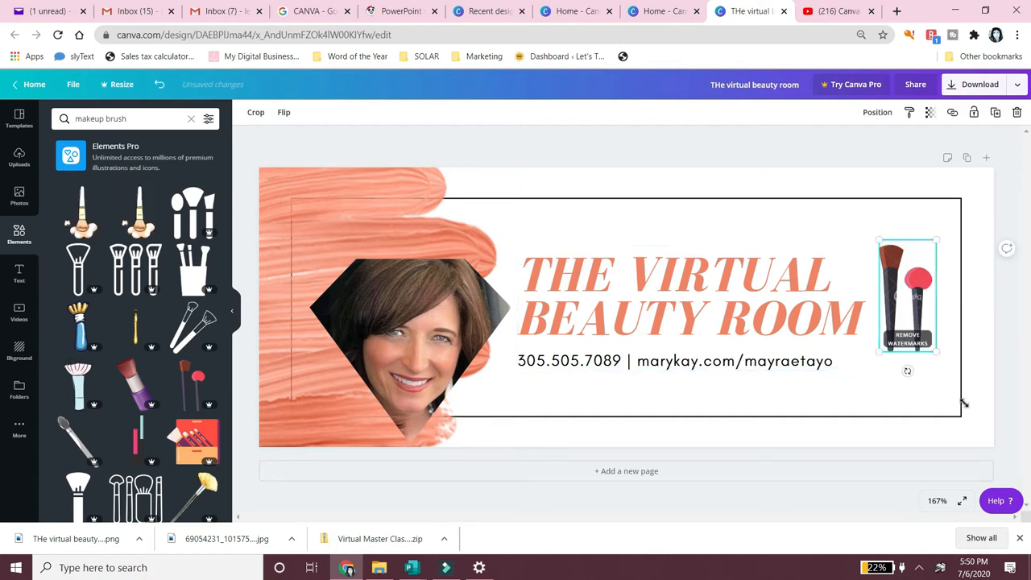
left_click_drag(982, 425, 978, 425)
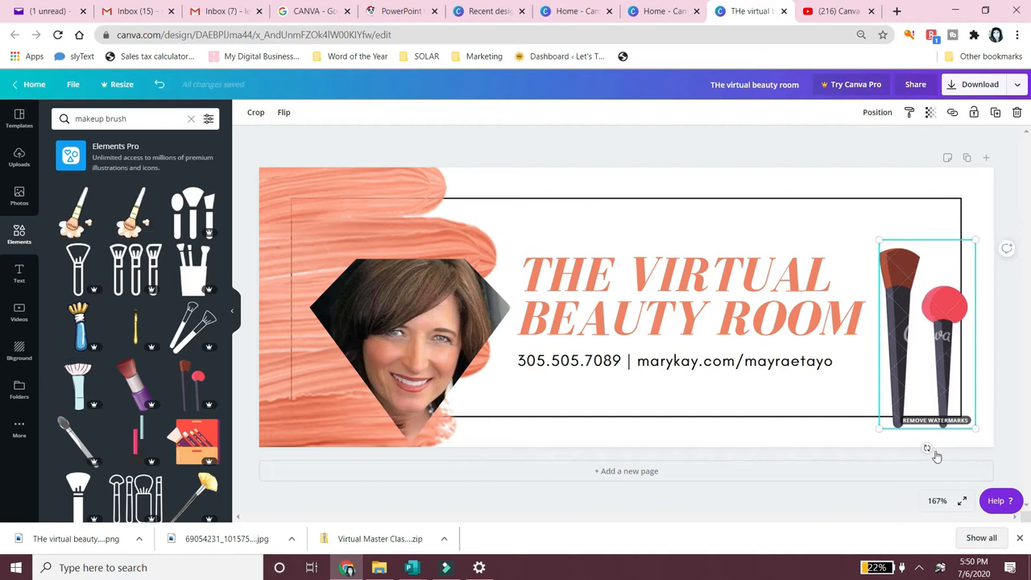
mouse_move(923, 448)
left_mouse_down()
mouse_move(889, 451)
mouse_move(910, 446)
left_mouse_up()
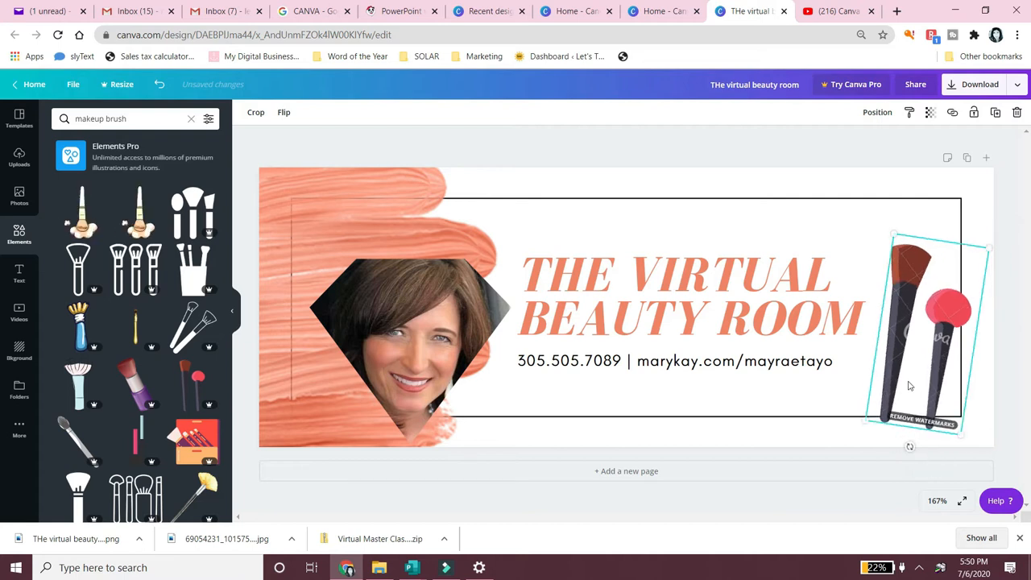
left_click_drag(907, 386, 895, 384)
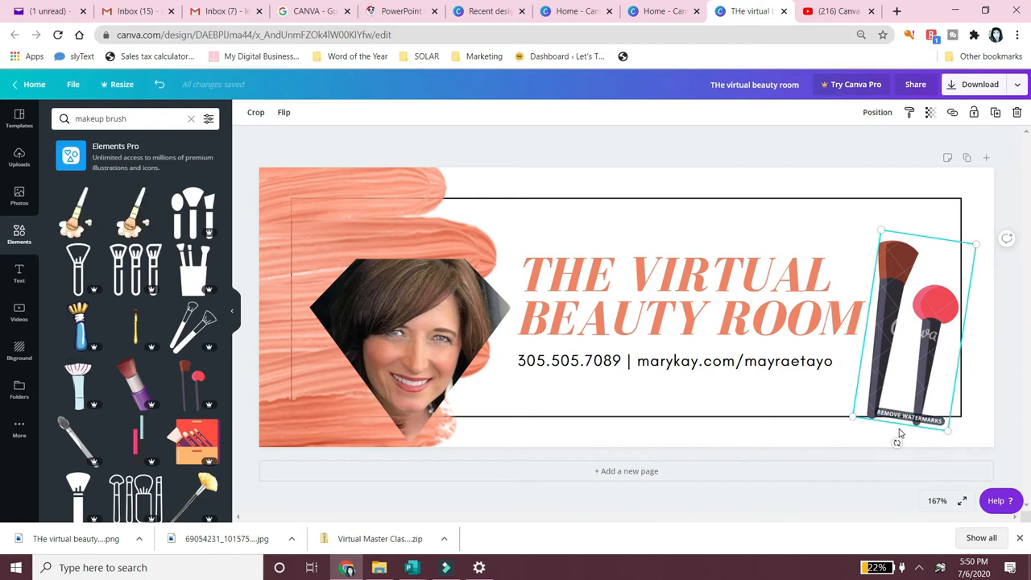
Review the download options and the premium image charge for the banner, and close them without downloading
left_click(1015, 85)
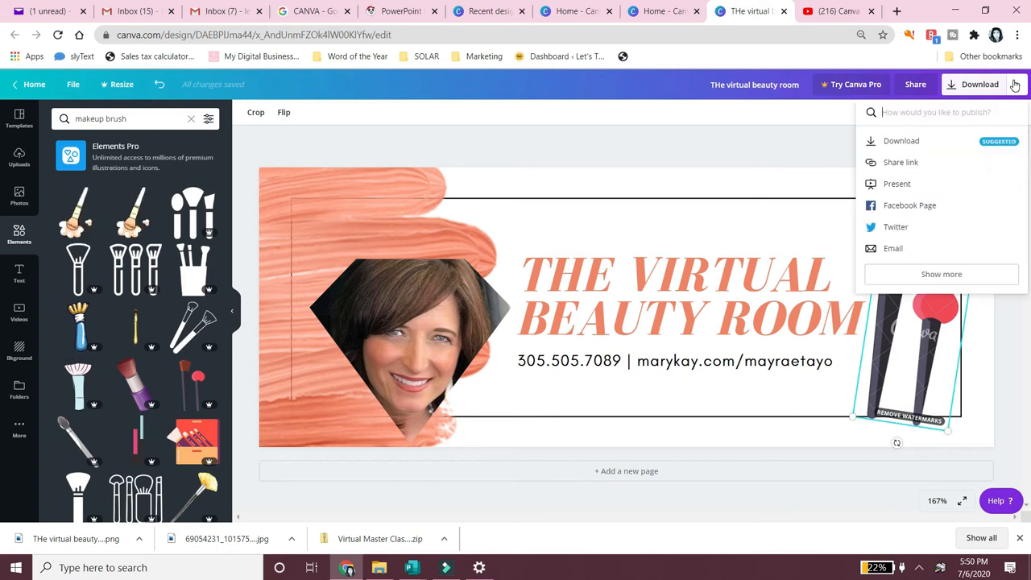
left_click(896, 140)
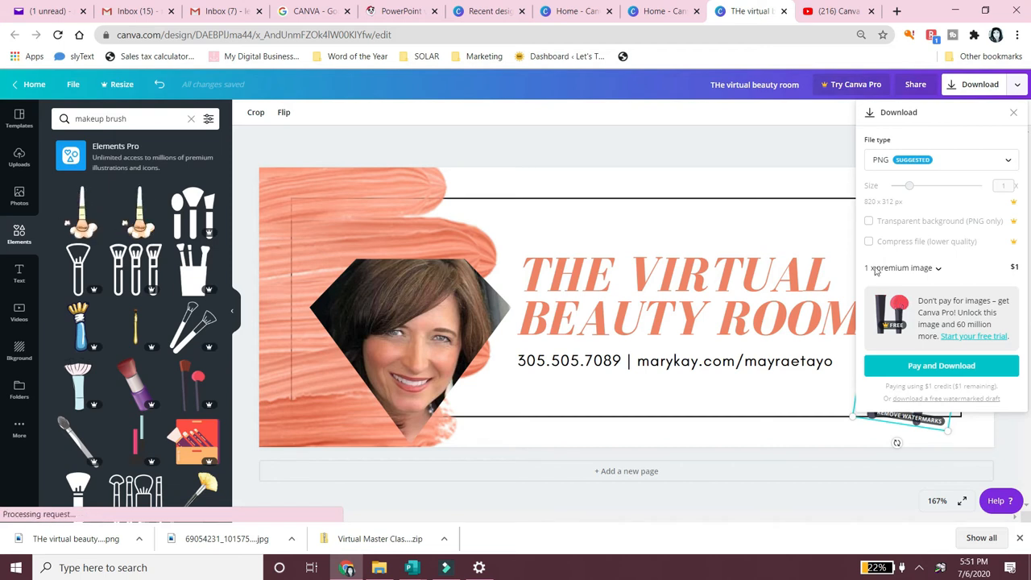
left_click(913, 302)
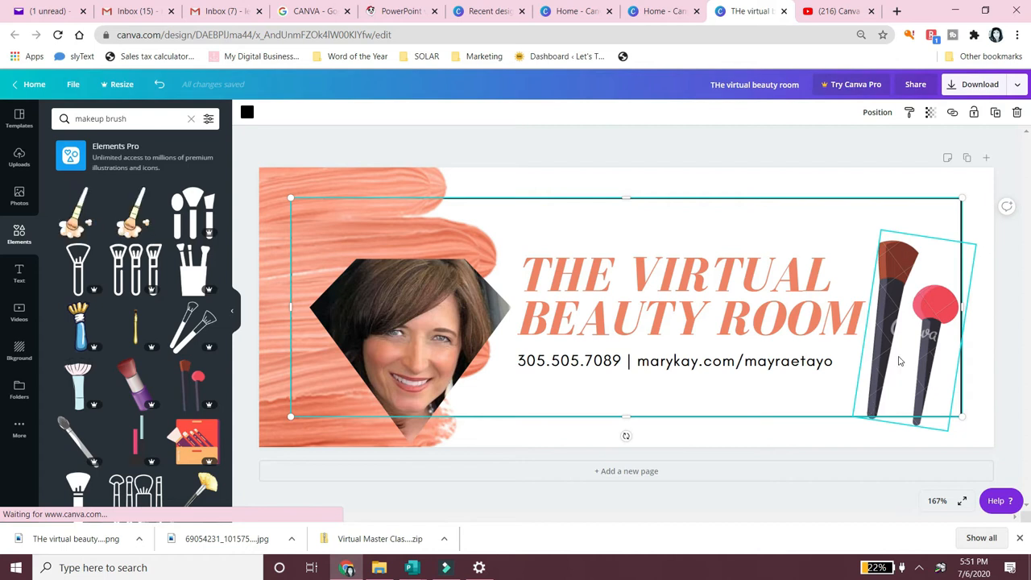
right_click(1015, 84)
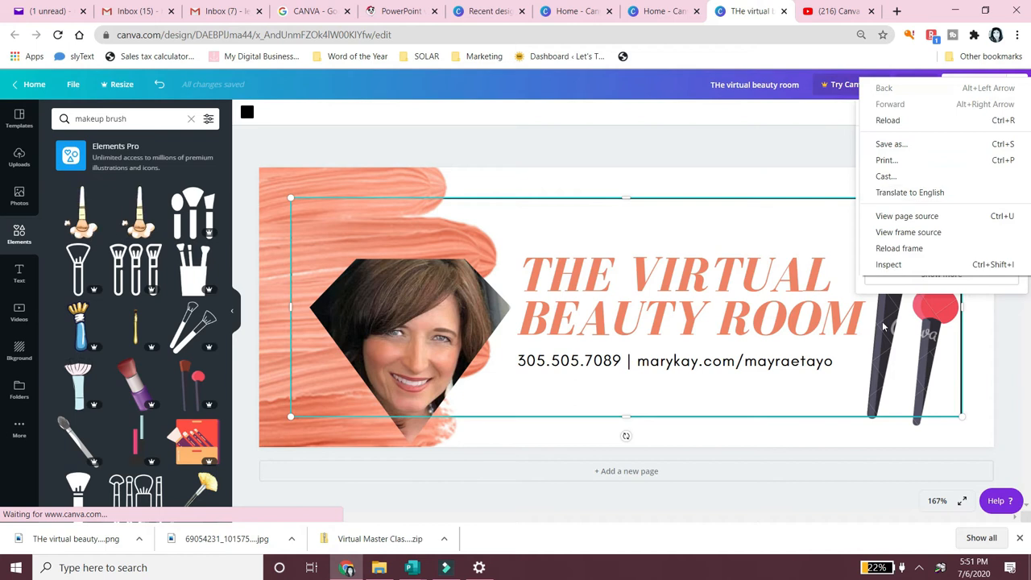
left_click(914, 362)
right_click(915, 362)
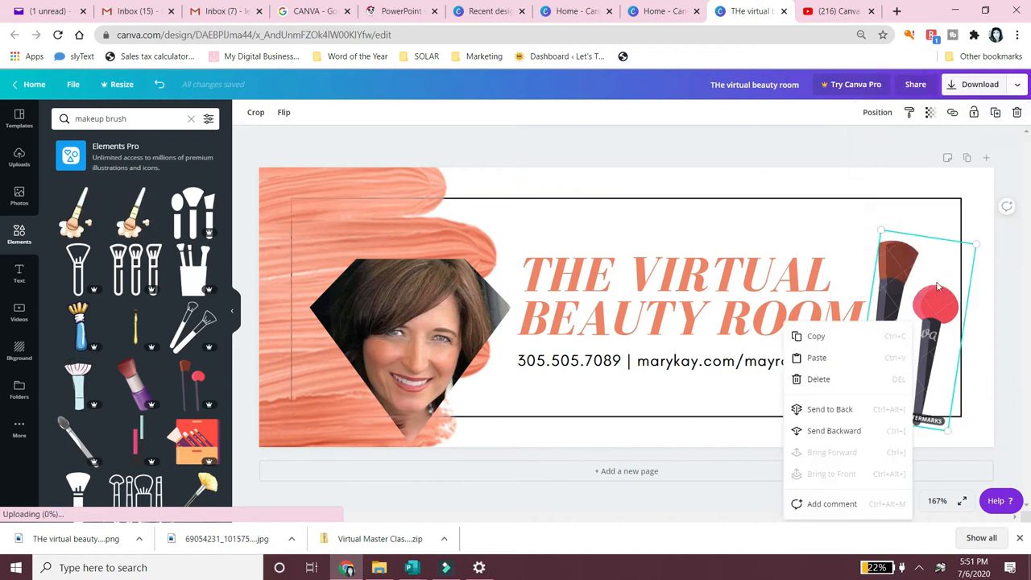
right_click(937, 286)
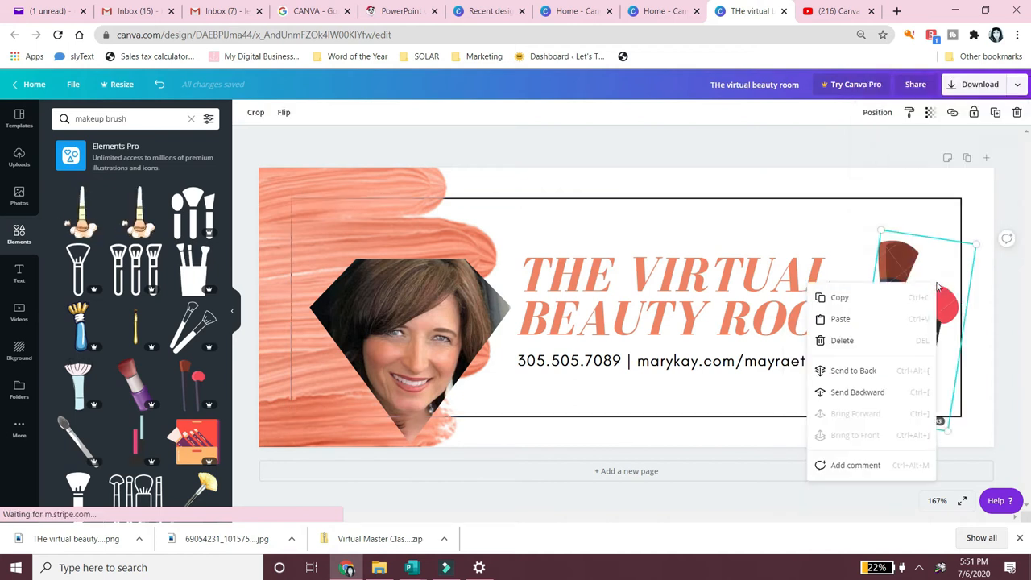
left_click(802, 191)
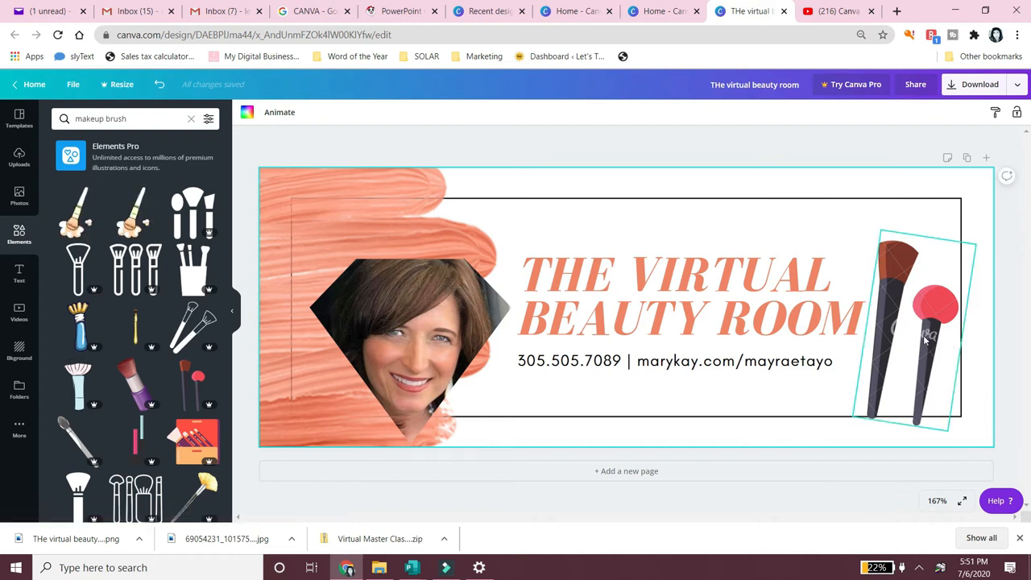
Delete the portrait photo and its empty diamond frame from the banner
left_click(416, 322)
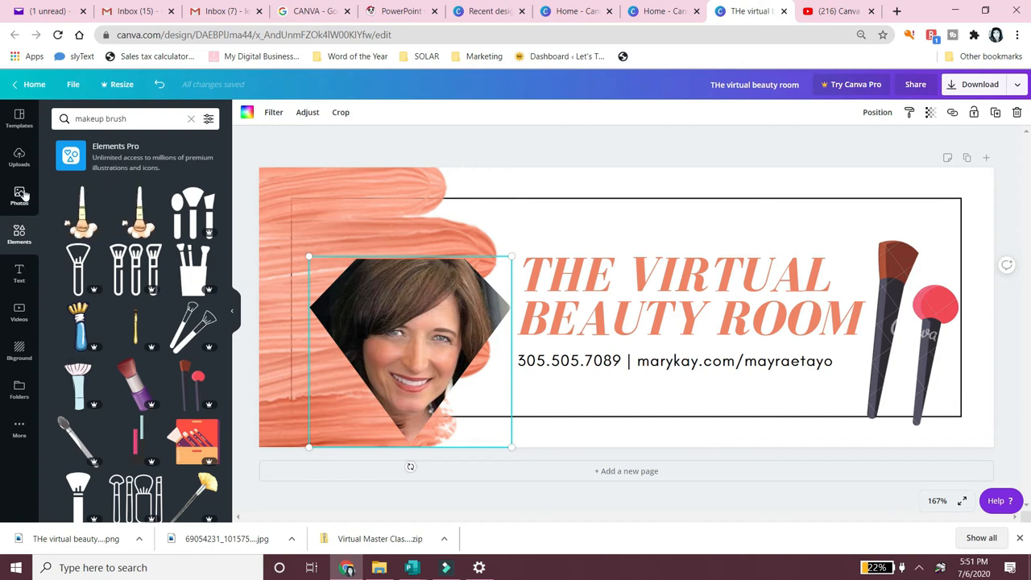
left_click(391, 326)
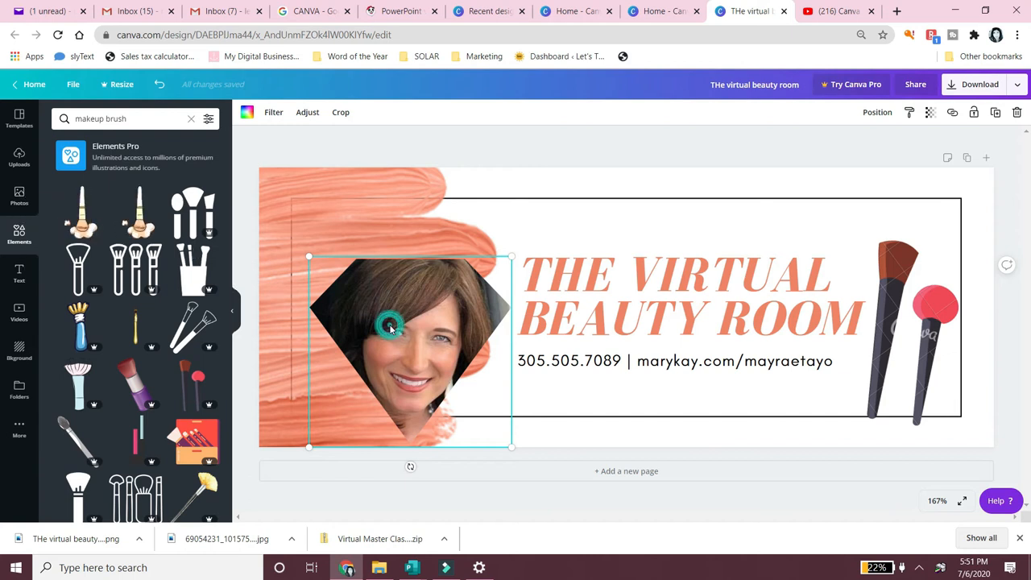
key("Delete")
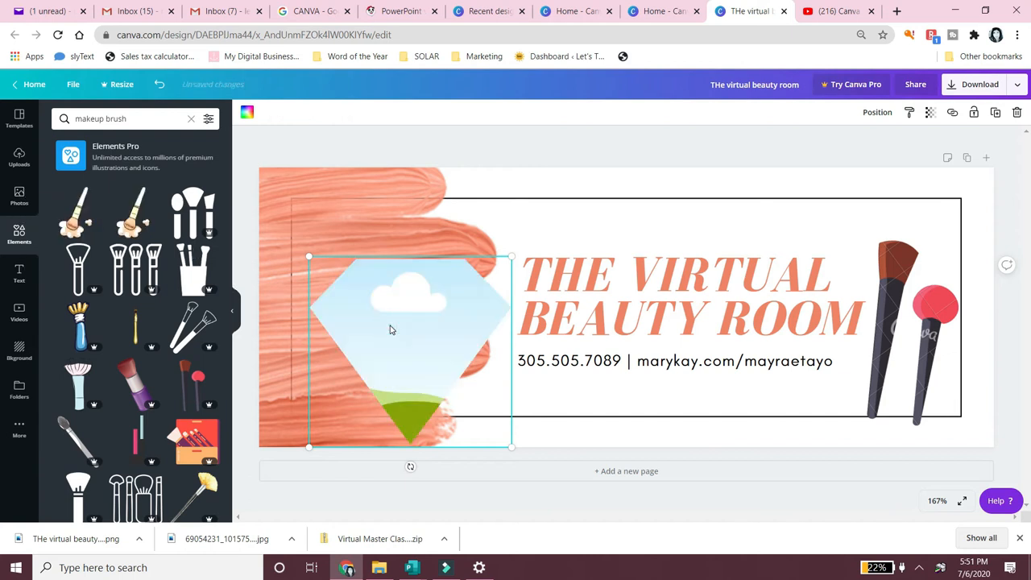
key("Delete")
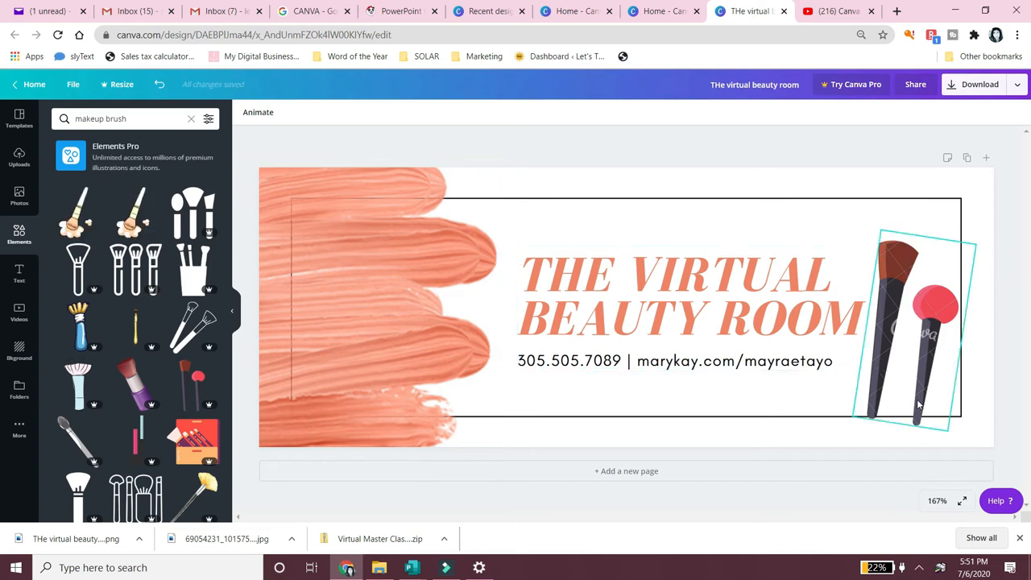
Recheck the banner's paid and free watermarked download choices with only the premium brush image remaining, and close them
left_click(976, 91)
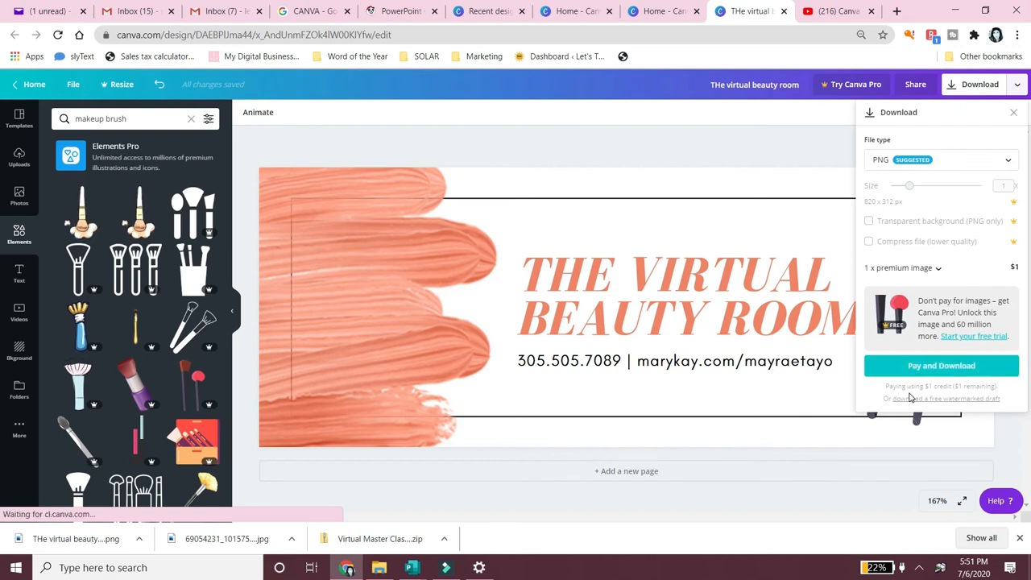
left_click(724, 147)
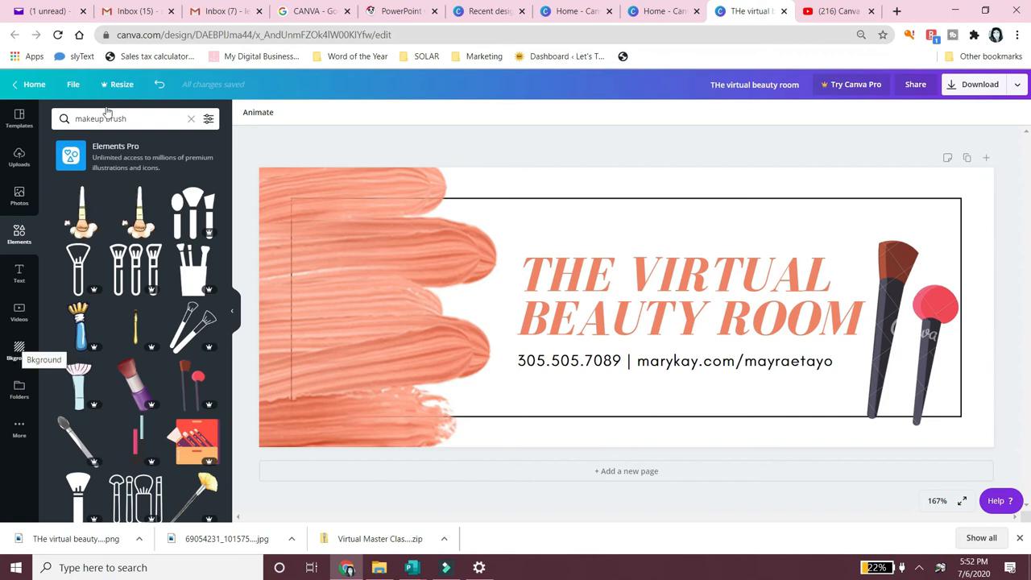
Return from the banner to the home page, close the open party design and browse the recent designs
left_click(32, 84)
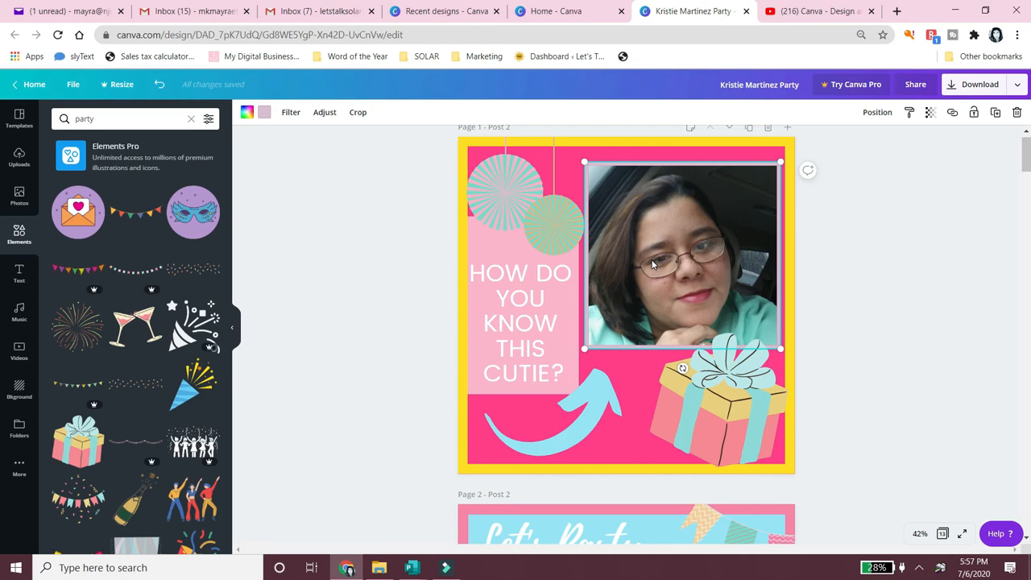
key("ctrl+w")
scroll(0, 500, "down", 3)
scroll(3, 499, "up", 15)
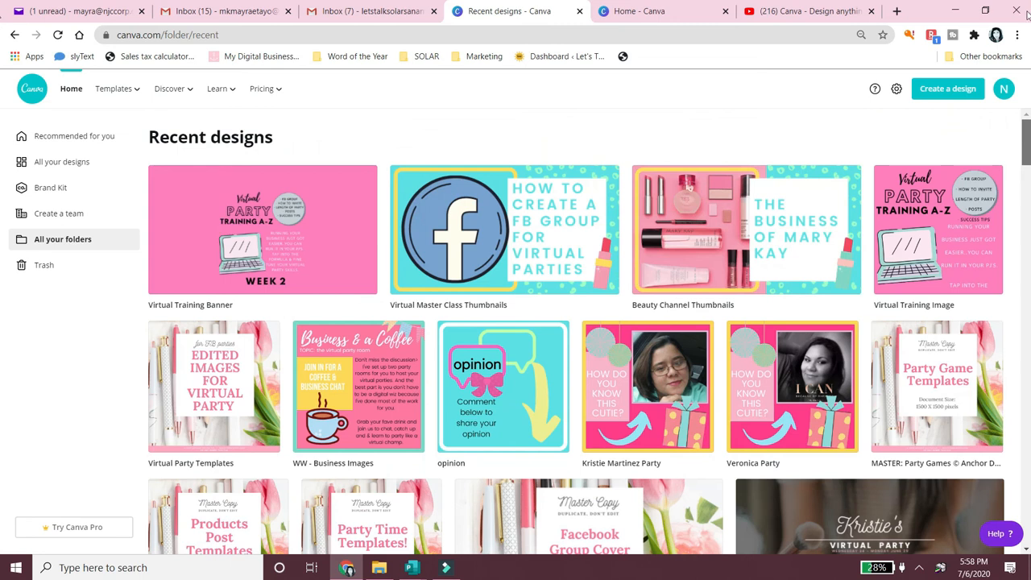